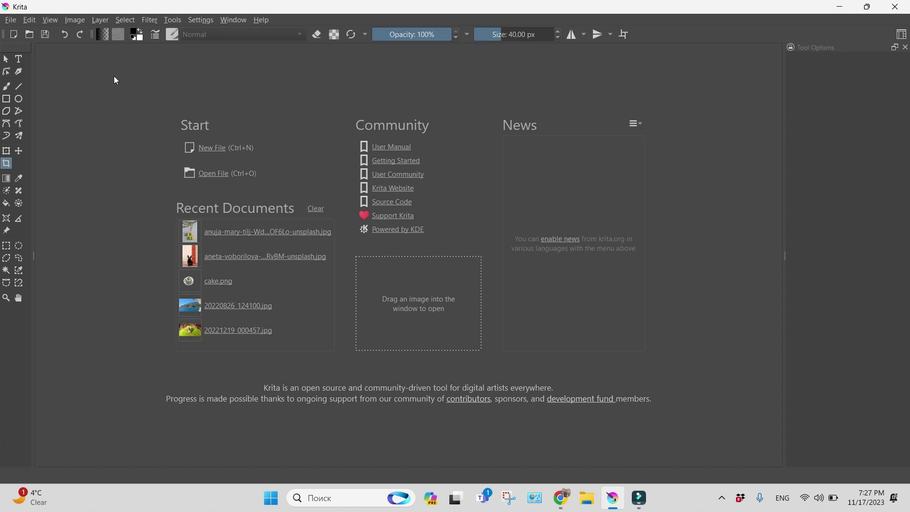
Open the anuja-mary Easter eggs photo from the Easter folder
left_click(14, 23)
left_click(29, 46)
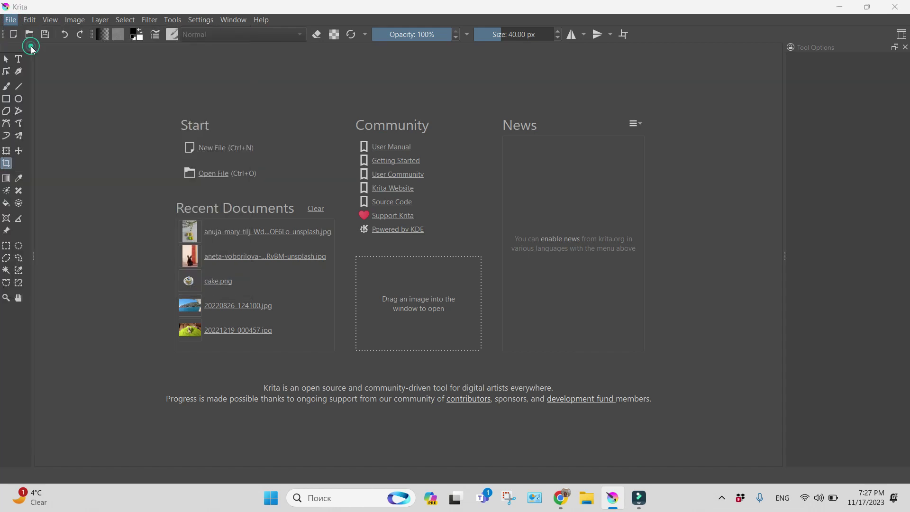
left_click(277, 210)
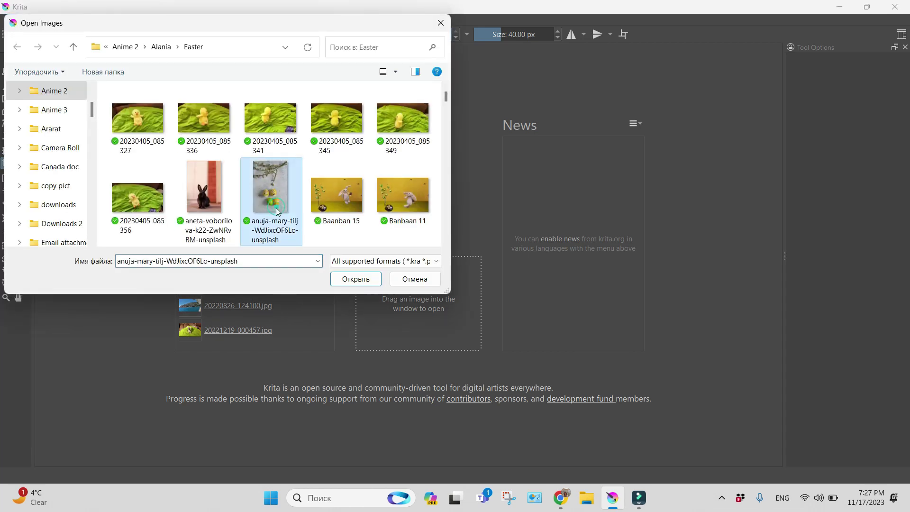
left_click(356, 279)
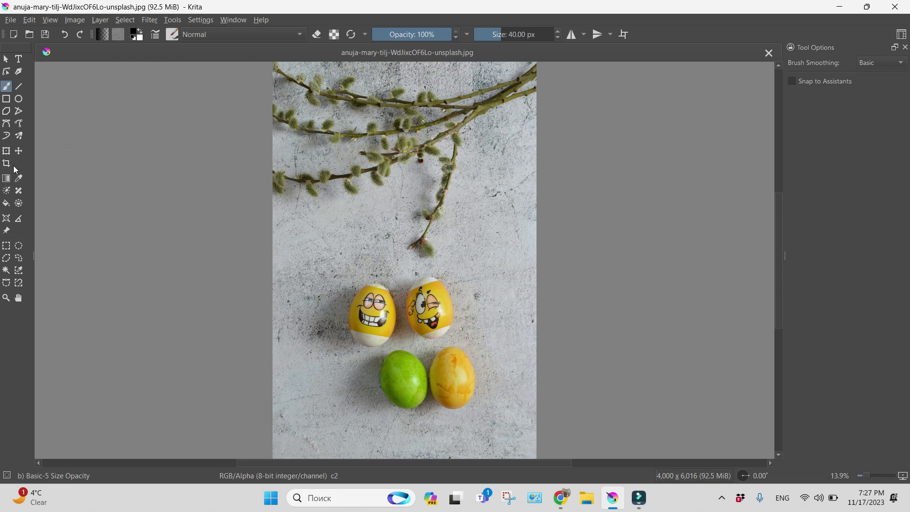
Activate the Crop tool, checking the Settings > Dockers list before dismissing it
left_click(7, 164)
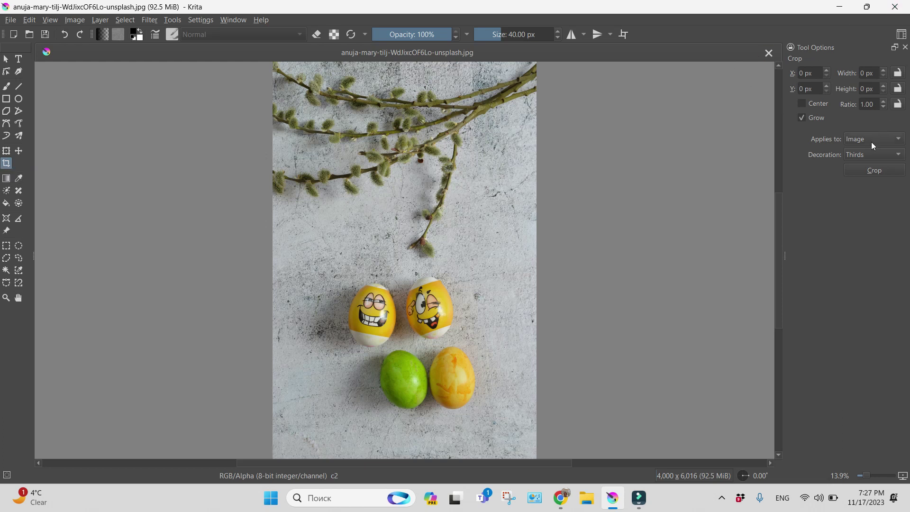
left_click(194, 20)
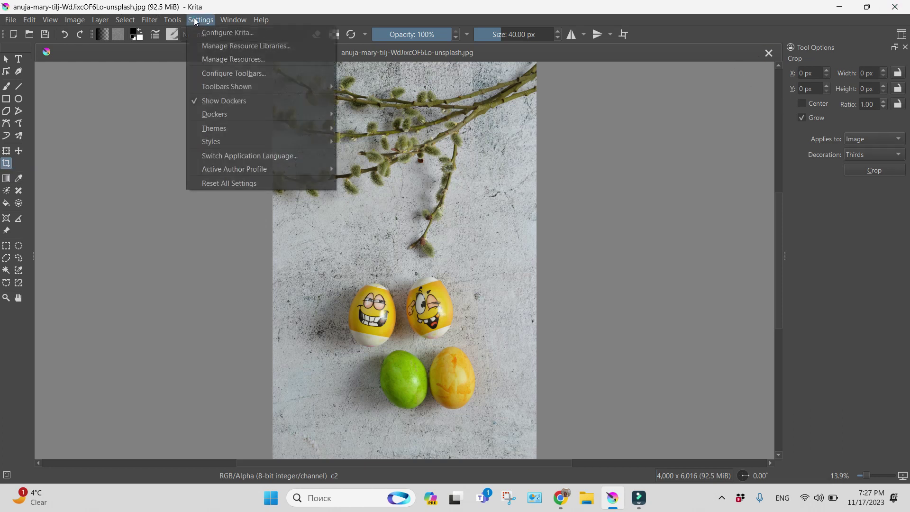
left_click(208, 116)
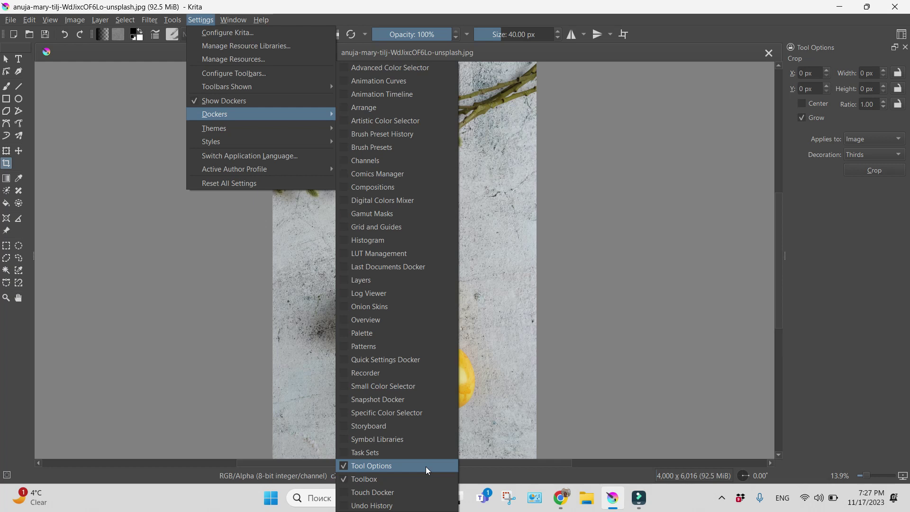
key("Escape")
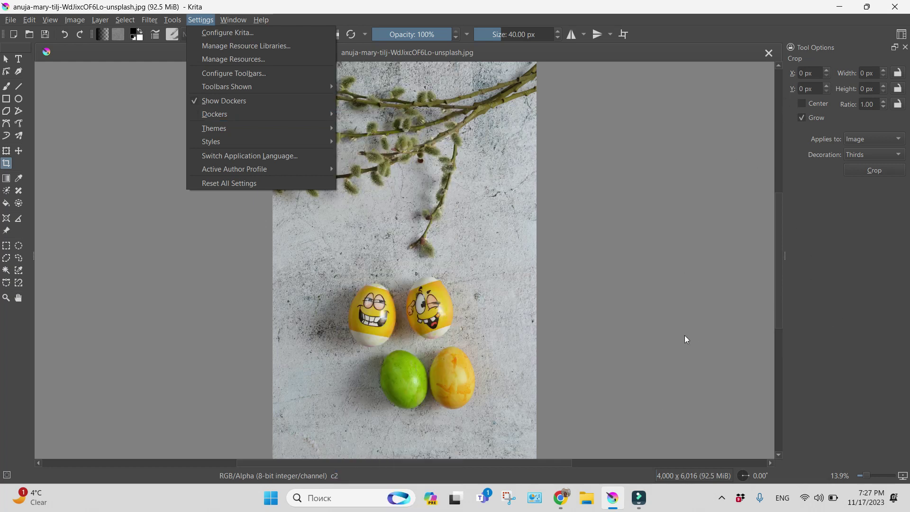
Start a crop frame and lock its aspect ratio at 1.78
left_click(685, 337)
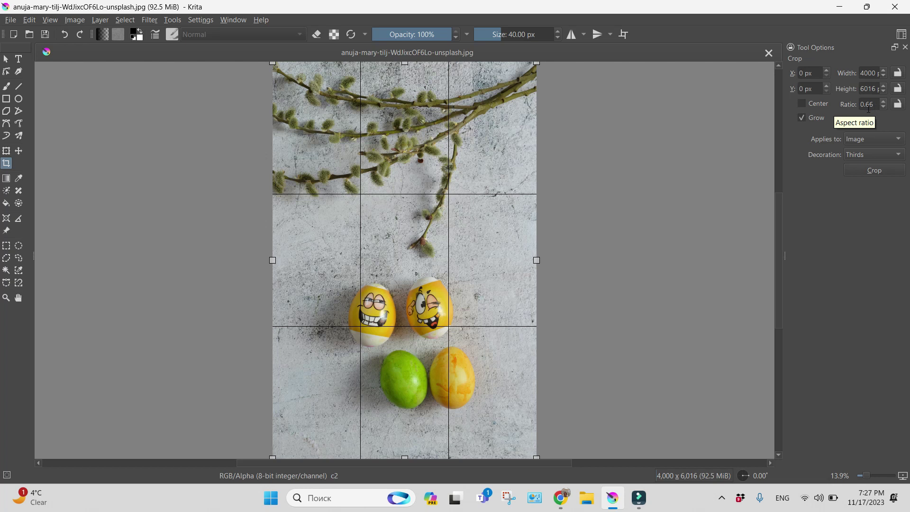
left_click_drag(873, 103, 856, 108)
type("1.78")
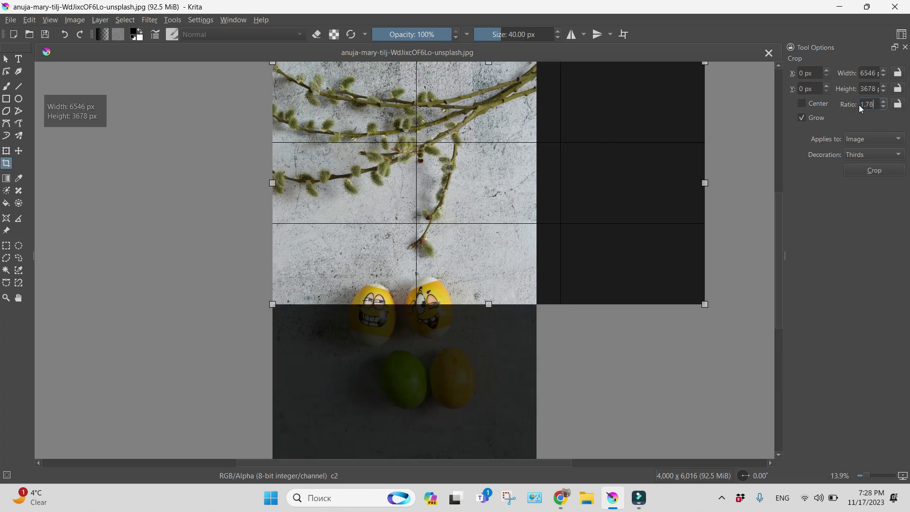
left_click(897, 104)
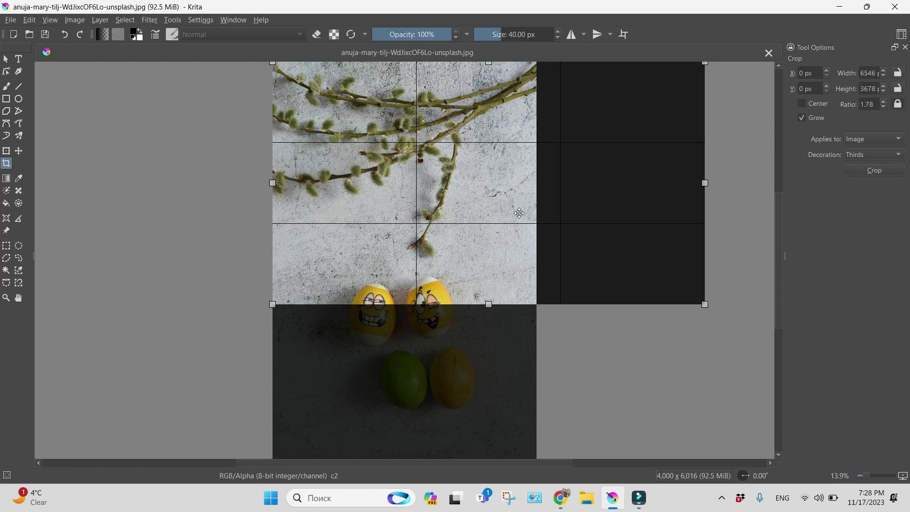
Redraw the crop frame at 4006 x 2251 px over the four eggs, excluding the willow branches
left_click(610, 329)
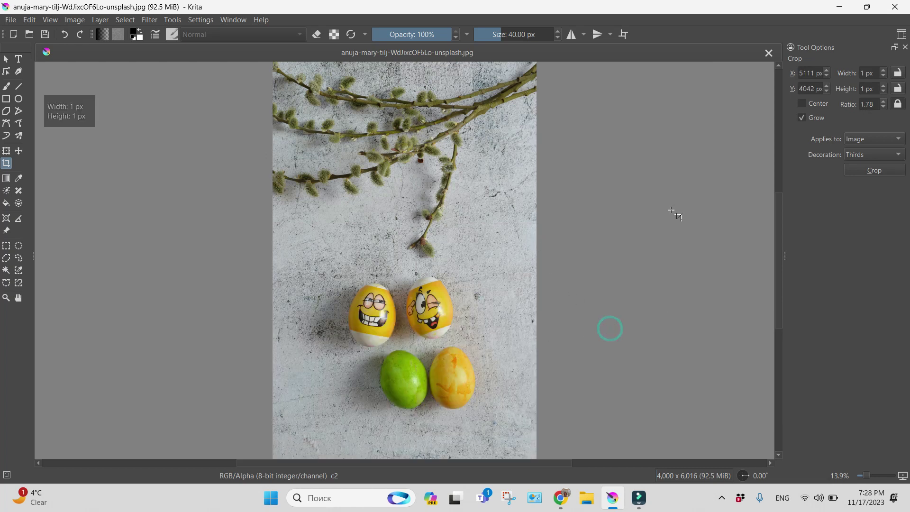
mouse_move(265, 214)
left_mouse_down()
mouse_move(513, 333)
mouse_move(603, 435)
left_mouse_up()
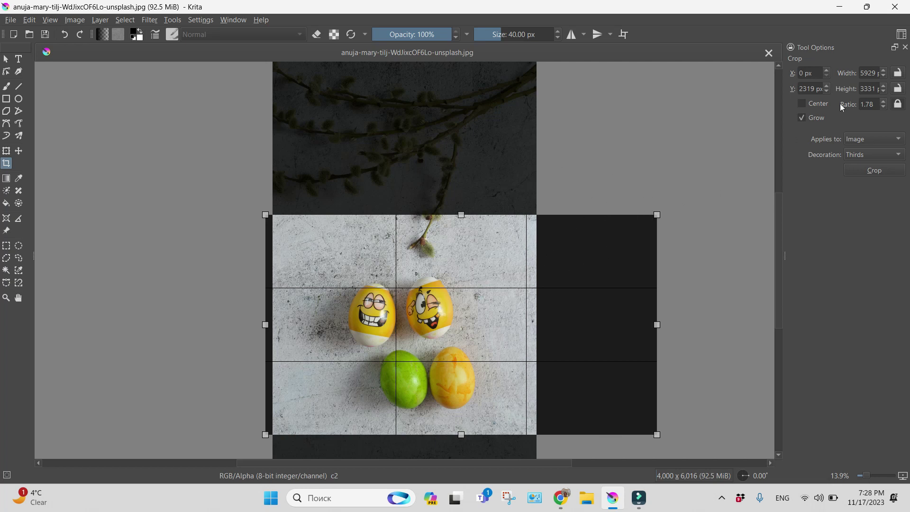
left_click_drag(656, 215, 537, 282)
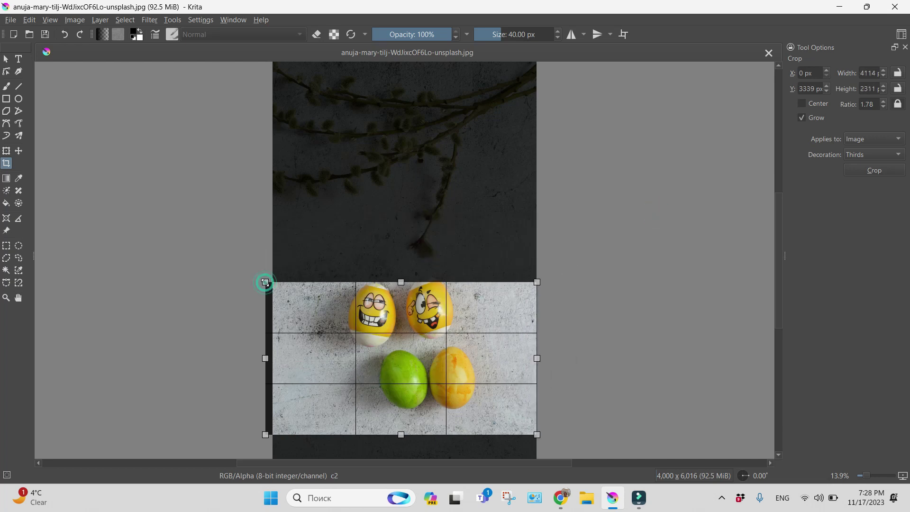
left_click_drag(266, 282, 276, 288)
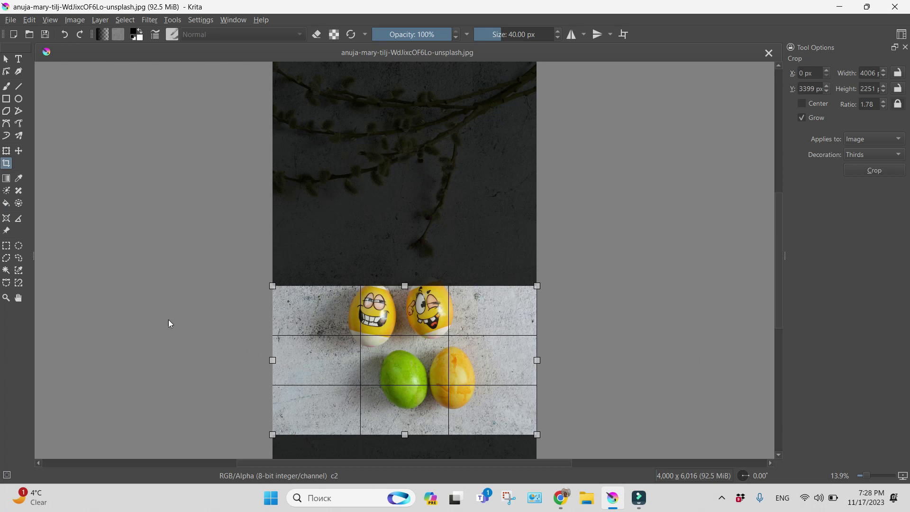
mouse_move(487, 312)
left_mouse_down()
mouse_move(495, 286)
mouse_move(485, 298)
left_mouse_up()
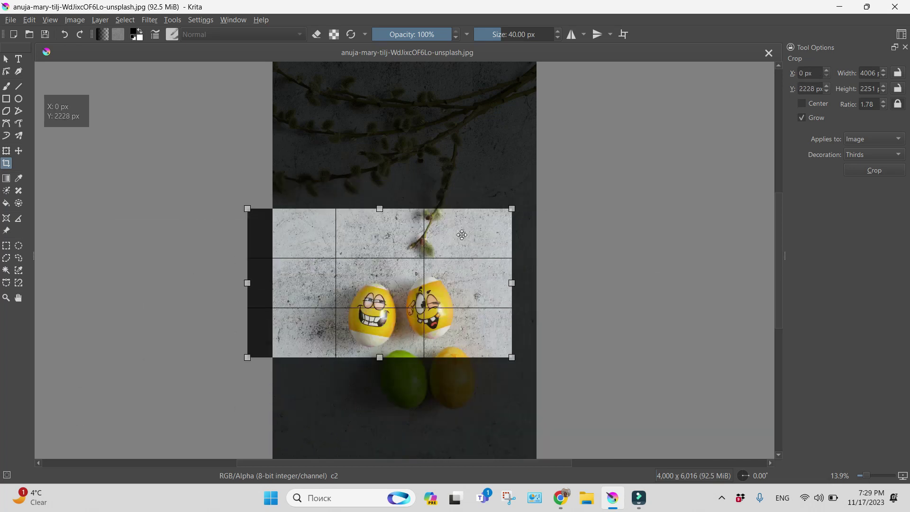
left_click_drag(486, 298, 487, 297)
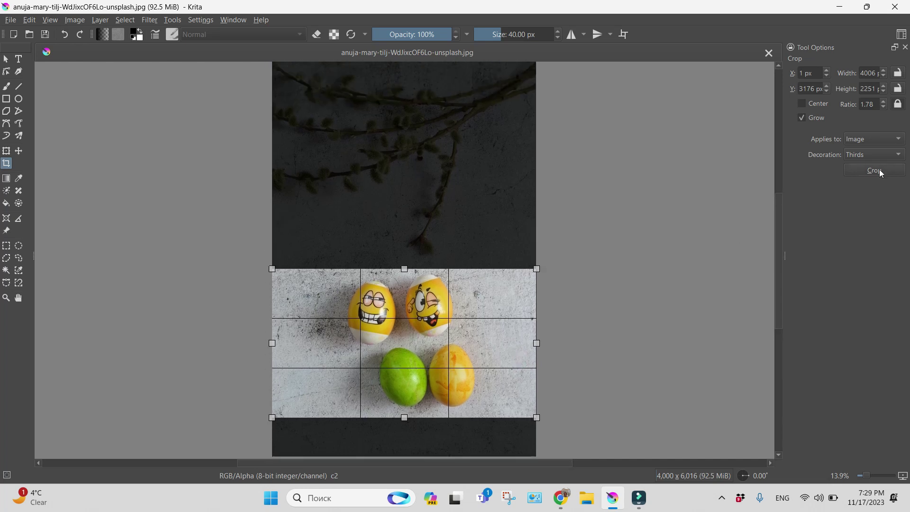
Apply the crop, leaving a 4006 x 2251 px image of the eggs on stone
left_click(880, 171)
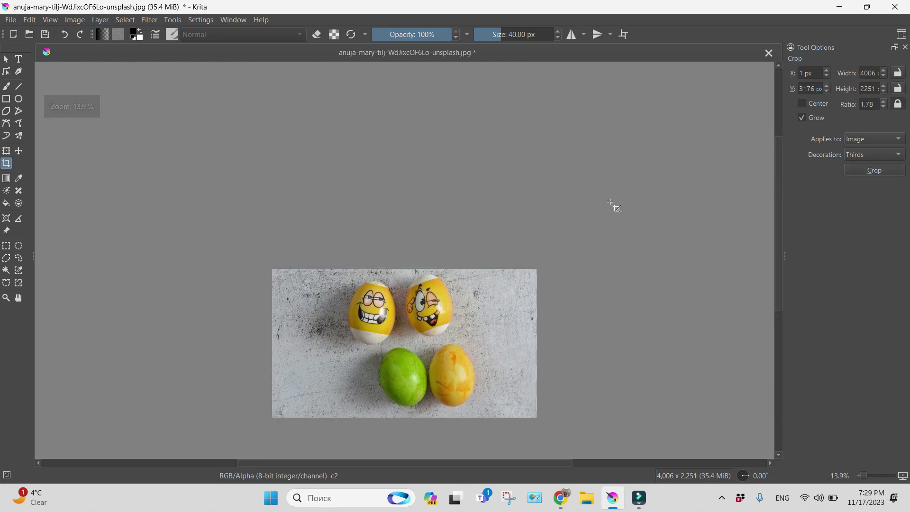
scroll(695, 409, "up", 1)
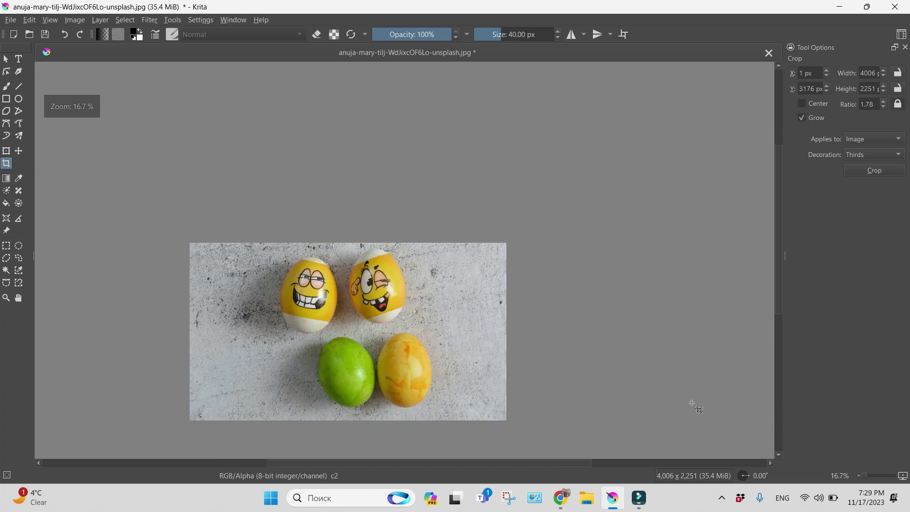
scroll(690, 404, "up", 1)
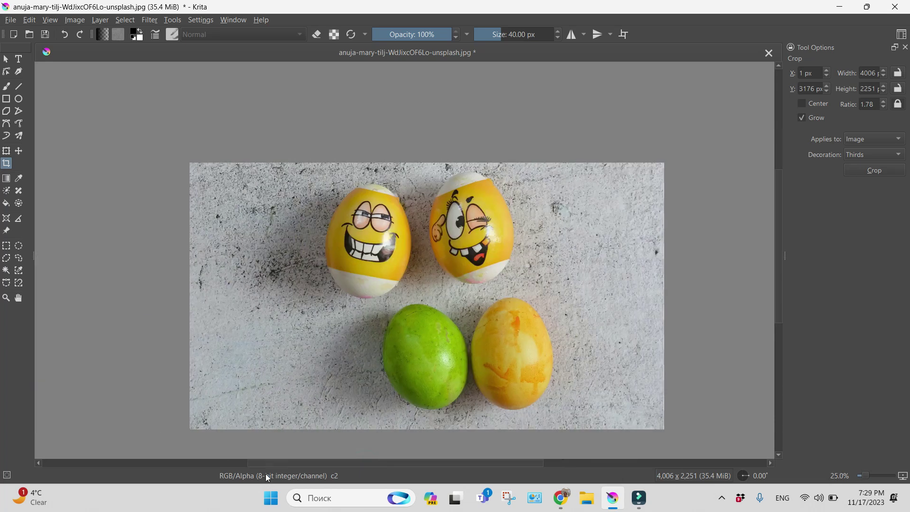